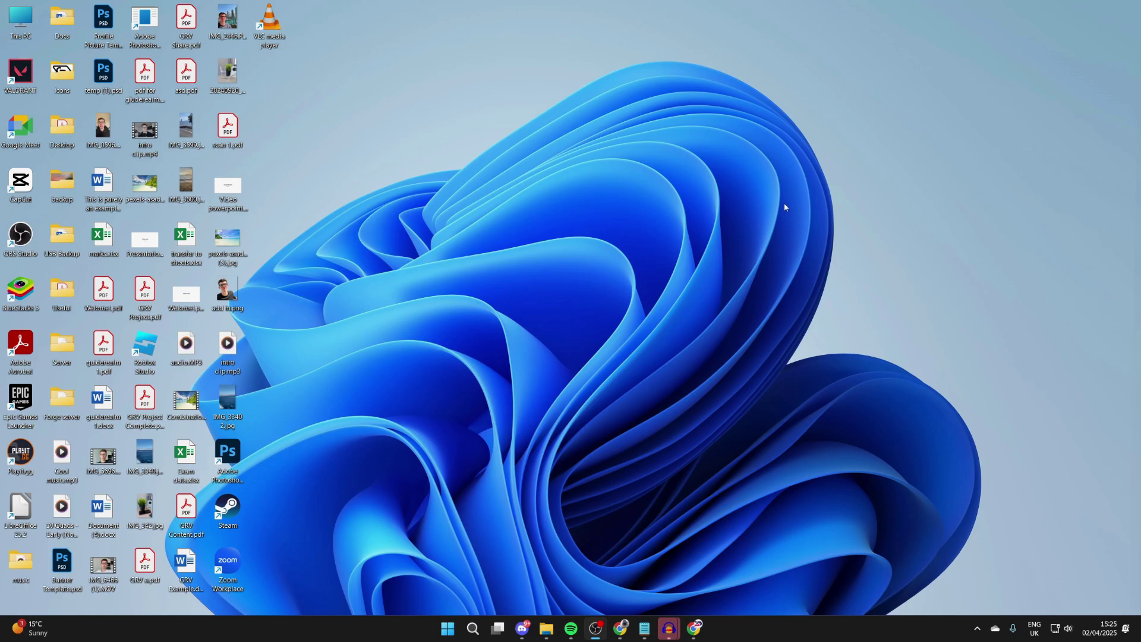
- Search Google in Chrome for 'microsoft teams'
{"action": "left_click", "coordinate": [694, 628]}
{"action": "left_click", "coordinate": [451, 300]}
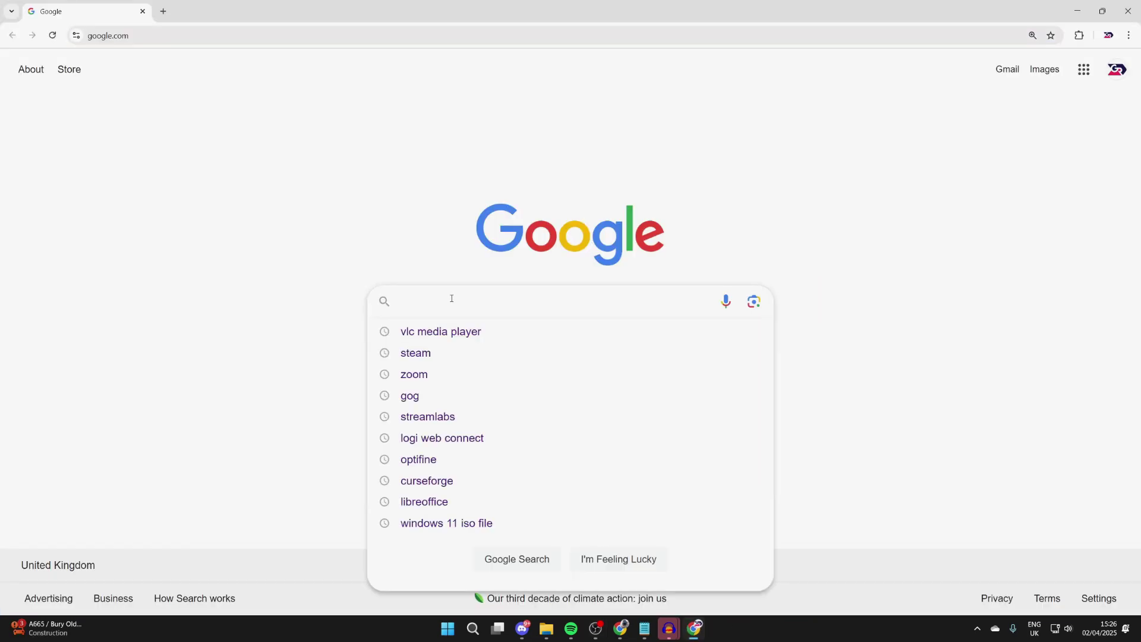
{"action": "type", "text": "microsoft "}
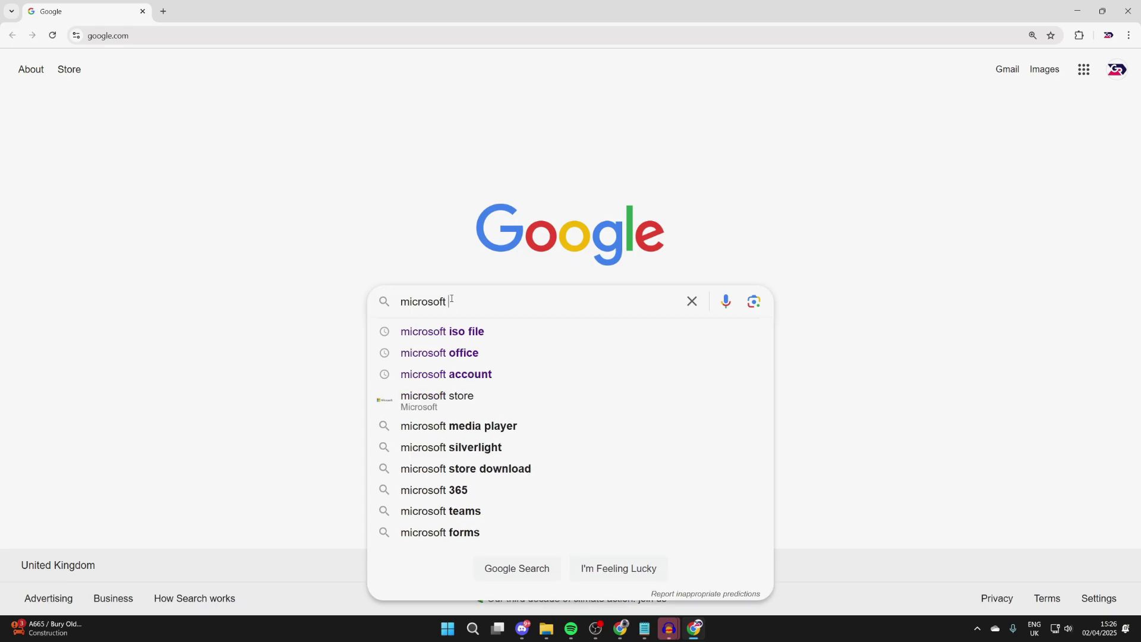
{"action": "type", "text": "teams"}
{"action": "key", "text": "Return"}
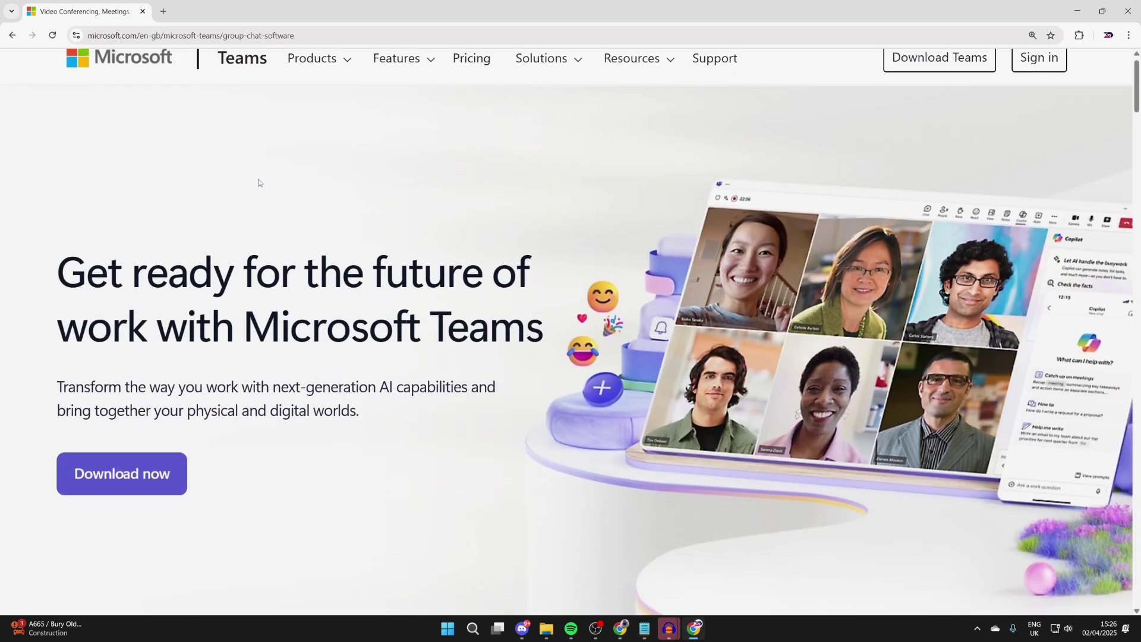
{"action": "scroll", "coordinate": [259, 184], "scroll_direction": "down", "scroll_amount": 4}
{"action": "scroll", "coordinate": [258, 182], "scroll_direction": "down", "scroll_amount": 2}
{"action": "scroll", "coordinate": [260, 181], "scroll_direction": "up", "scroll_amount": 2}
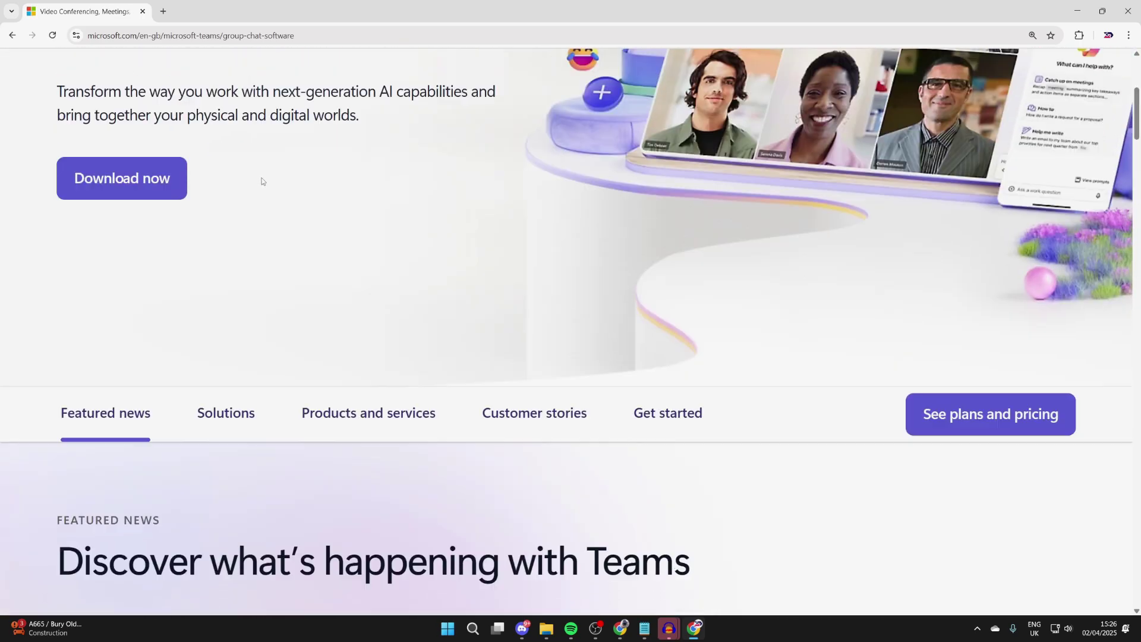
{"action": "scroll", "coordinate": [260, 181], "scroll_direction": "up", "scroll_amount": 2}
{"action": "scroll", "coordinate": [131, 262], "scroll_direction": "up", "scroll_amount": 1}
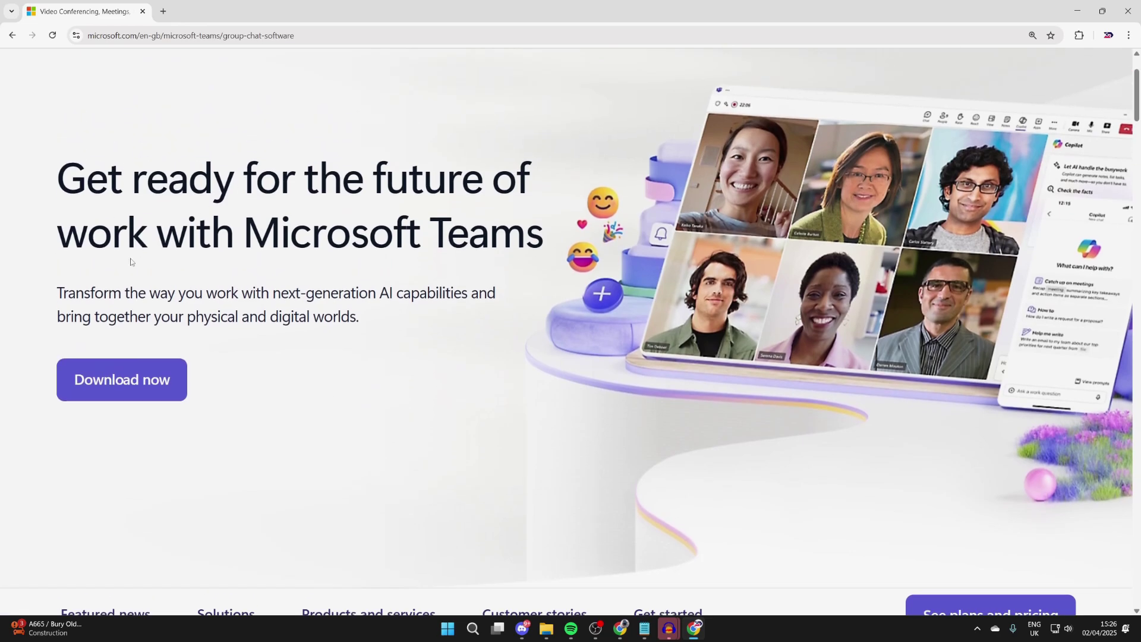
- Download the Teams for Windows installer, MSTeamsSetup (1).exe, from the Download now page
{"action": "left_click", "coordinate": [118, 393]}
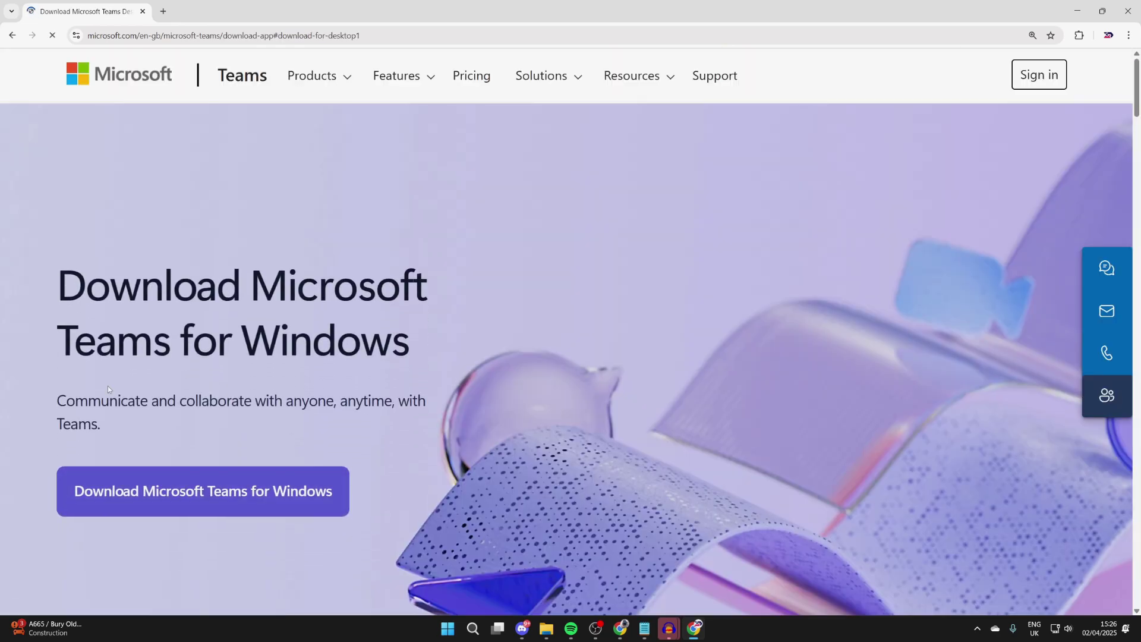
{"action": "scroll", "coordinate": [109, 389], "scroll_direction": "down", "scroll_amount": 1}
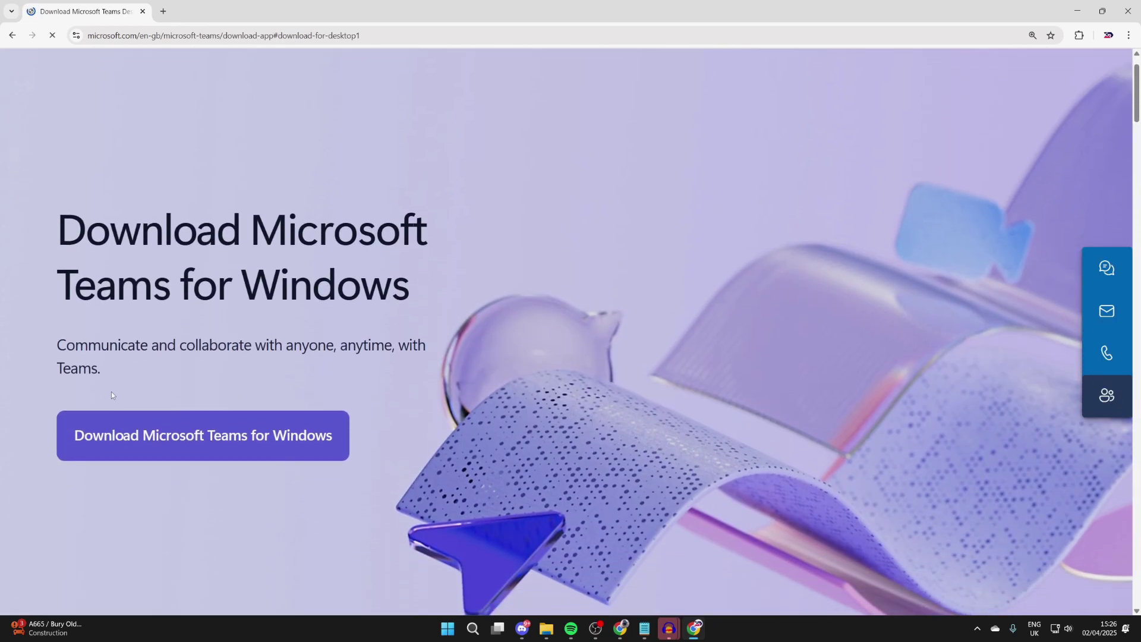
{"action": "left_click", "coordinate": [168, 442]}
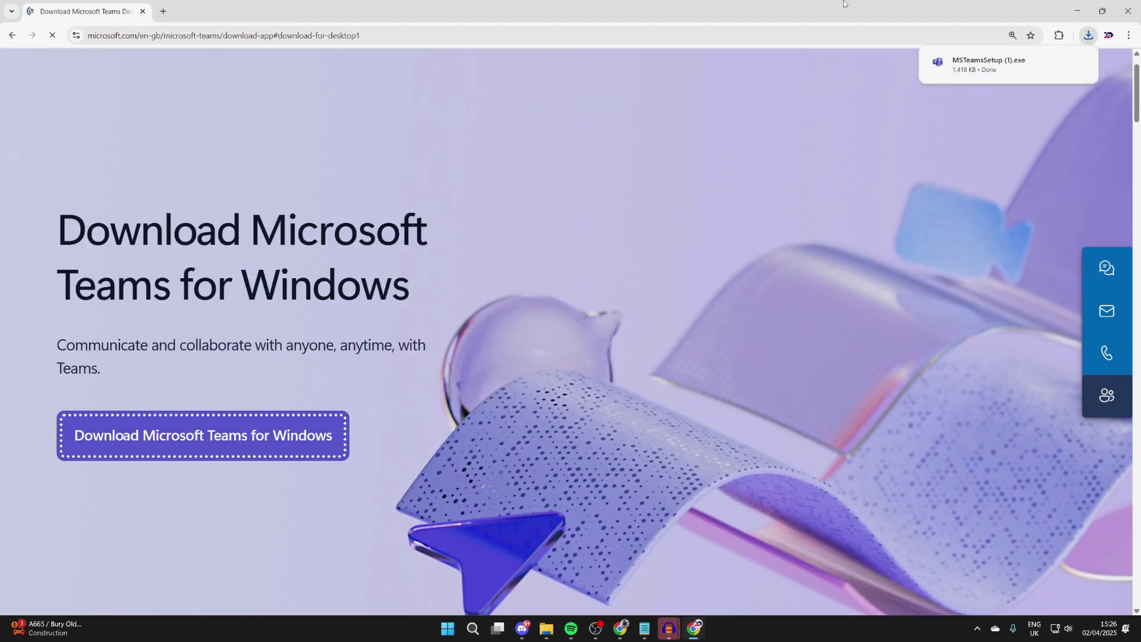
- Run MSTeamsSetup (1).exe from the Downloads folder in File Explorer
{"action": "left_click", "coordinate": [1076, 7]}
{"action": "mouse_move", "coordinate": [547, 628]}
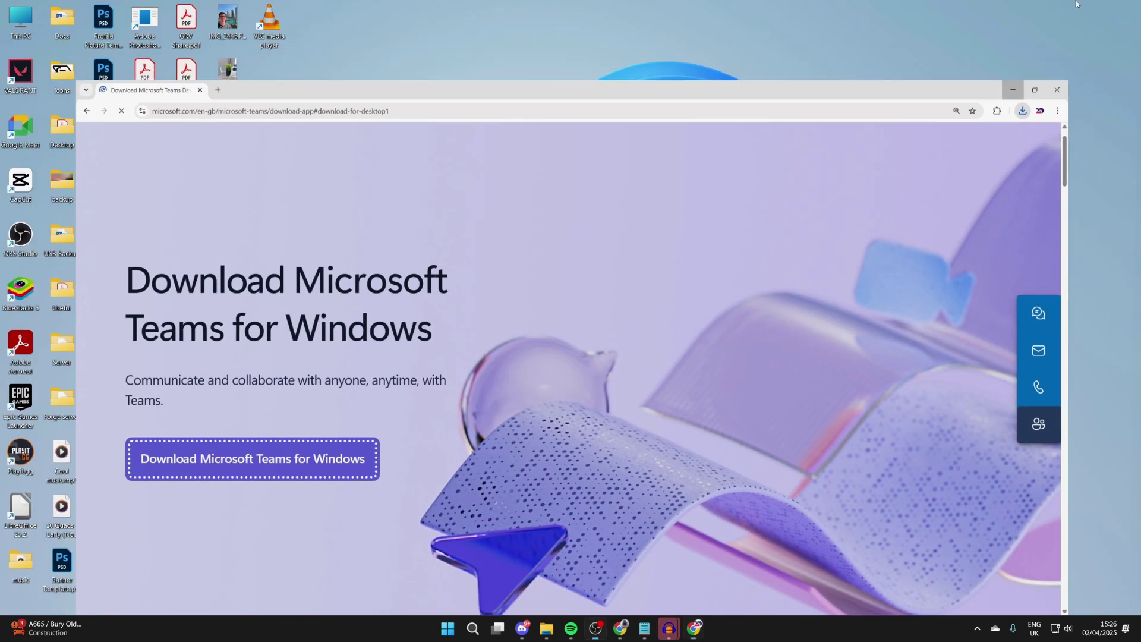
{"action": "right_click", "coordinate": [544, 629]}
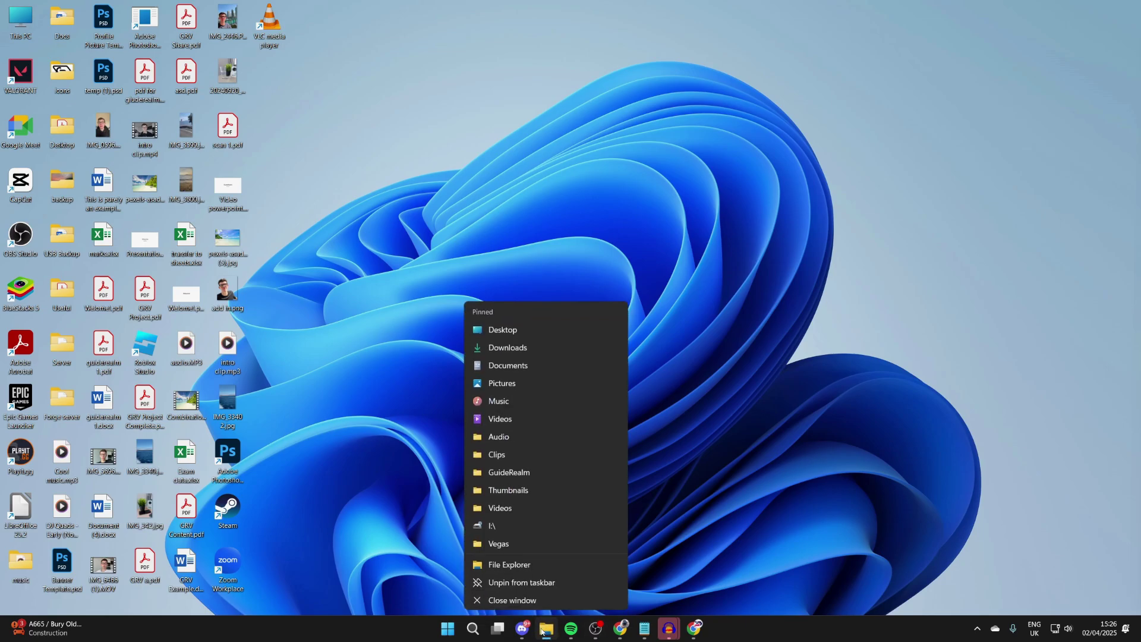
{"action": "left_click", "coordinate": [549, 349]}
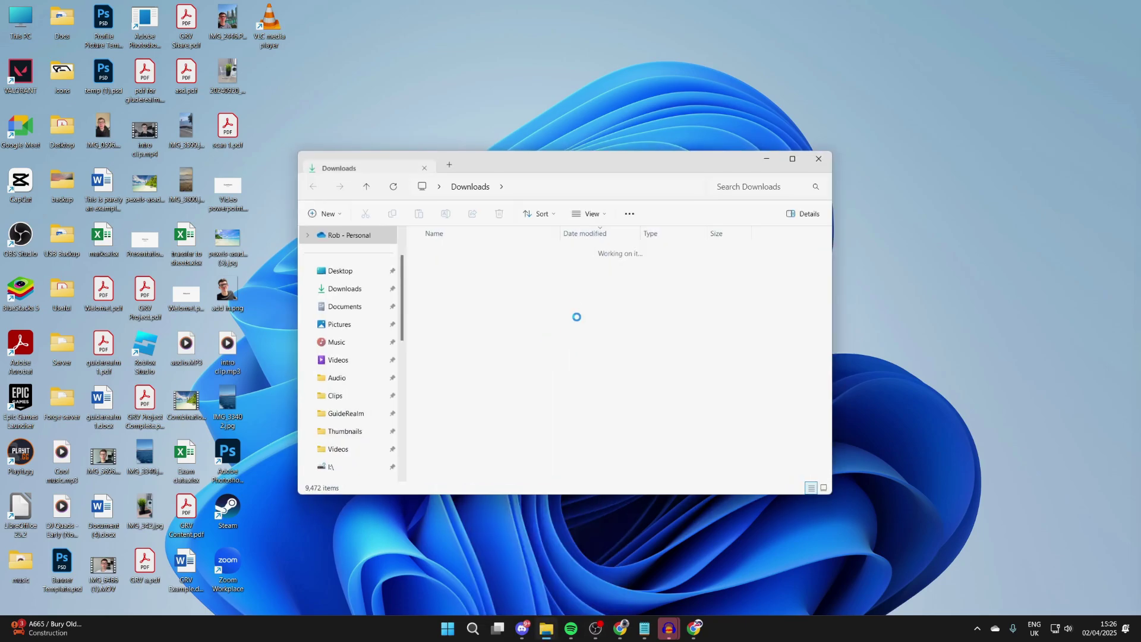
{"action": "left_click", "coordinate": [349, 294]}
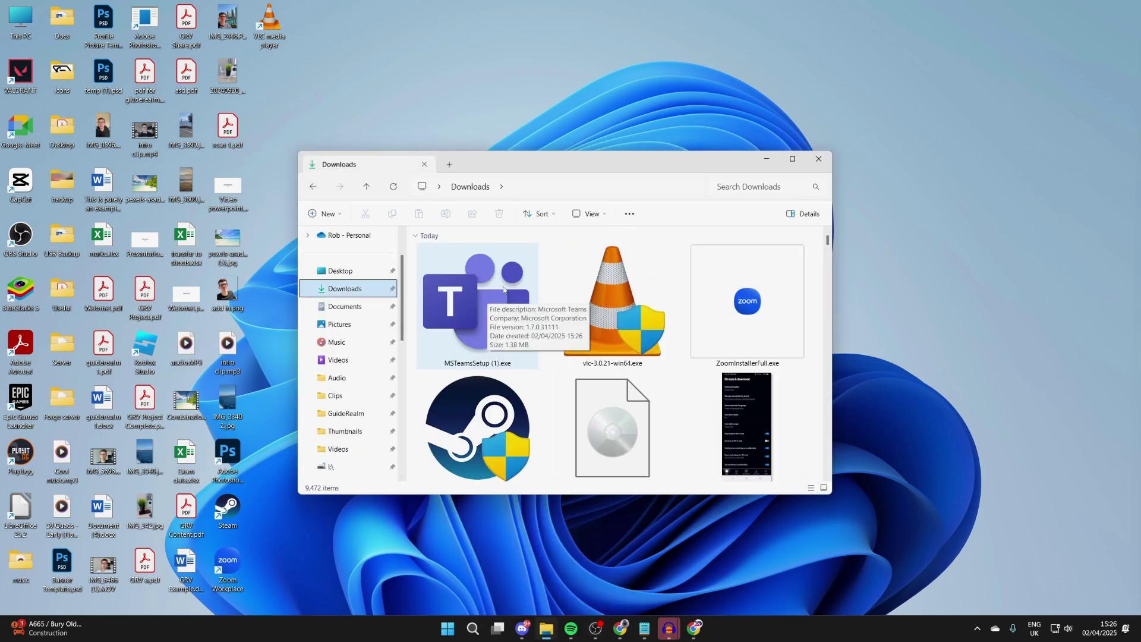
{"action": "double_click", "coordinate": [504, 288]}
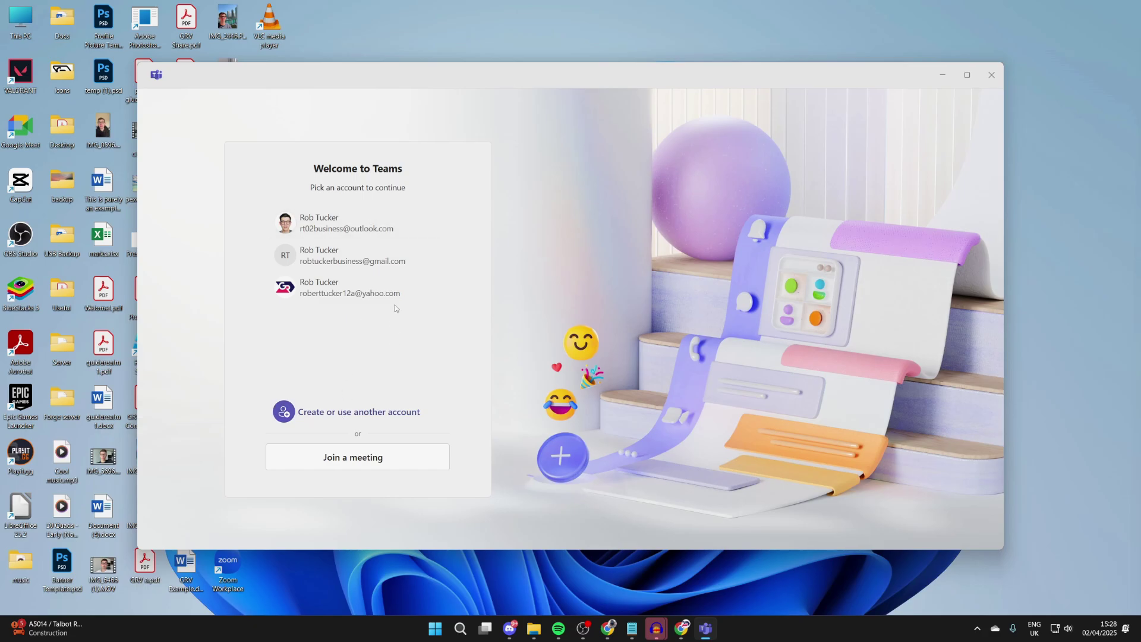
- Sign in with the listed account and current profile, then visit Meet, Community, Calendar and Activity
{"action": "left_click", "coordinate": [356, 228]}
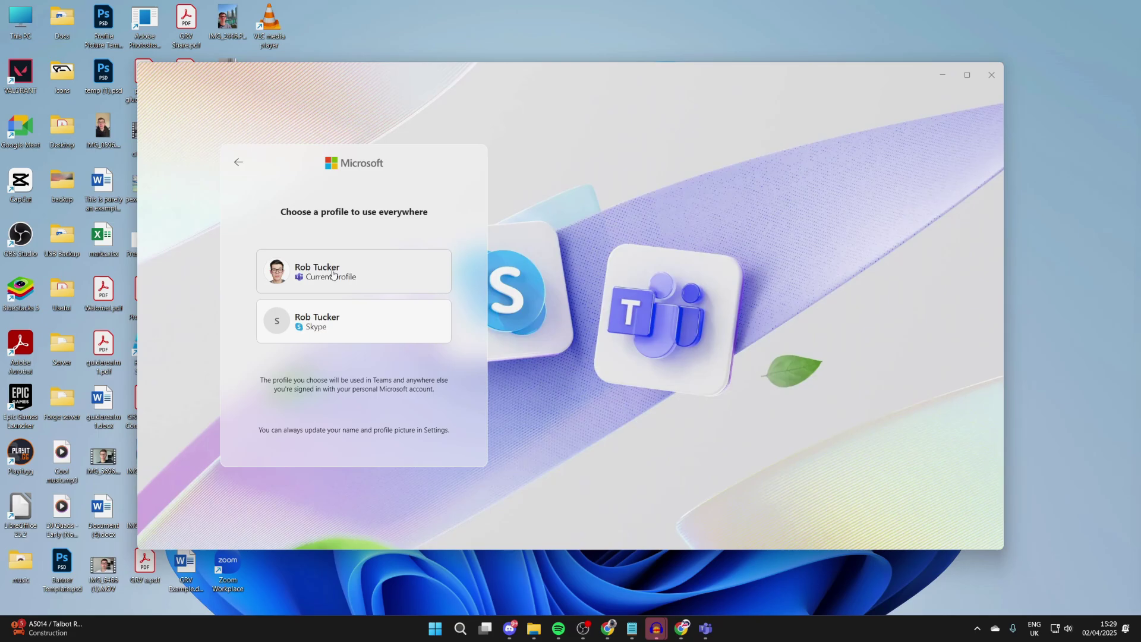
{"action": "left_click", "coordinate": [333, 274]}
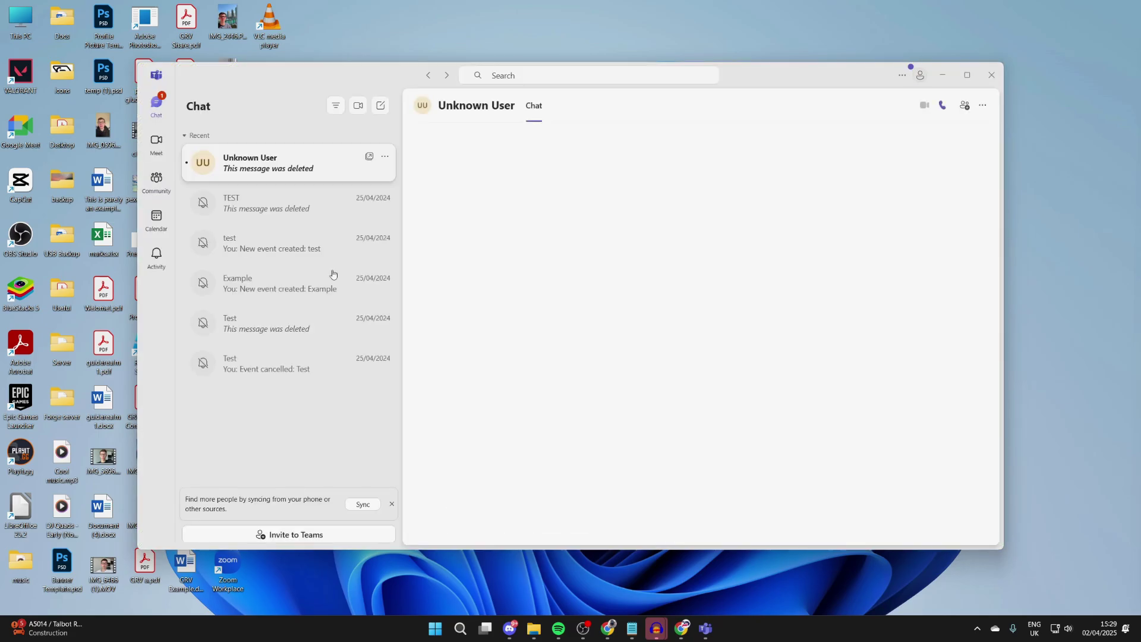
{"action": "left_click", "coordinate": [158, 143]}
{"action": "left_click", "coordinate": [156, 180]}
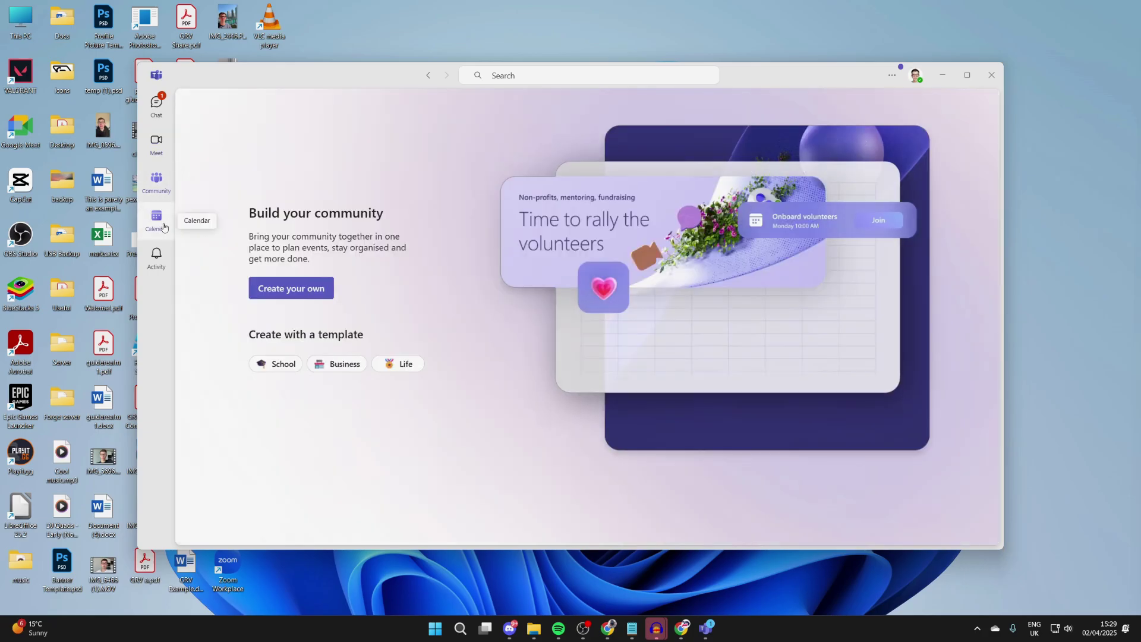
{"action": "left_click", "coordinate": [164, 228]}
{"action": "left_click", "coordinate": [156, 258]}
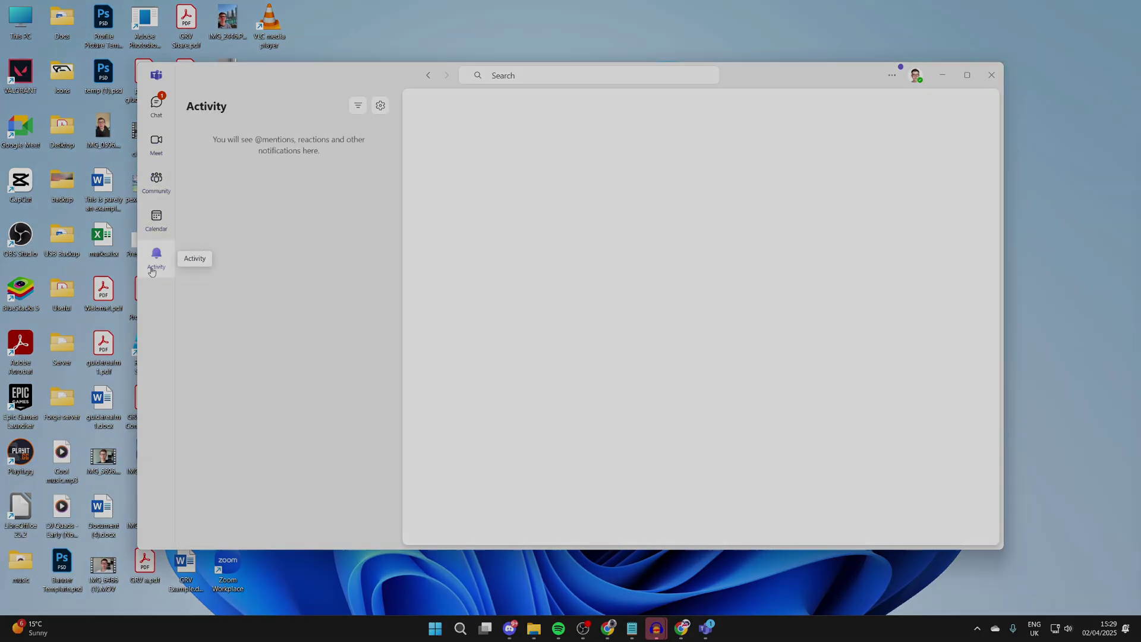